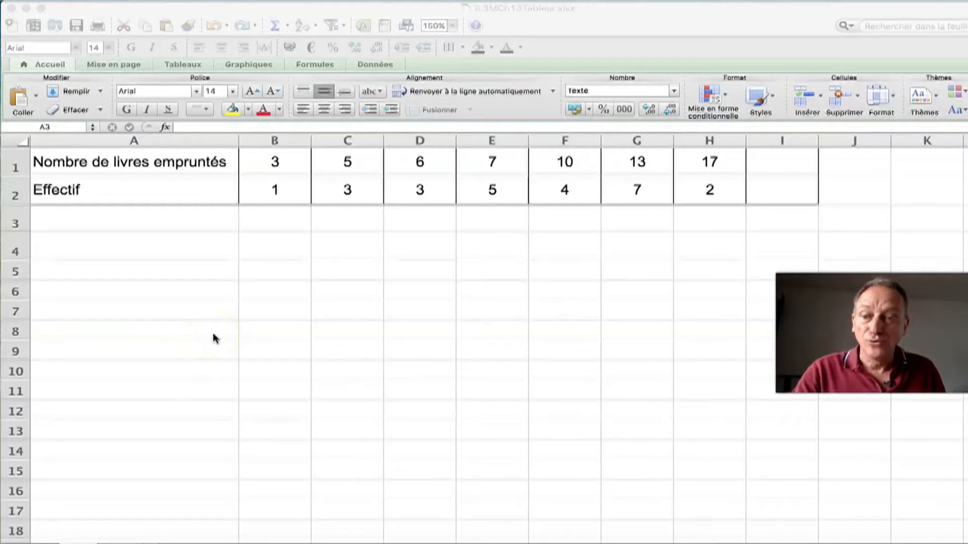
- Look at the sheet with the students' grades and return to the borrowed-books table
click(186, 381)
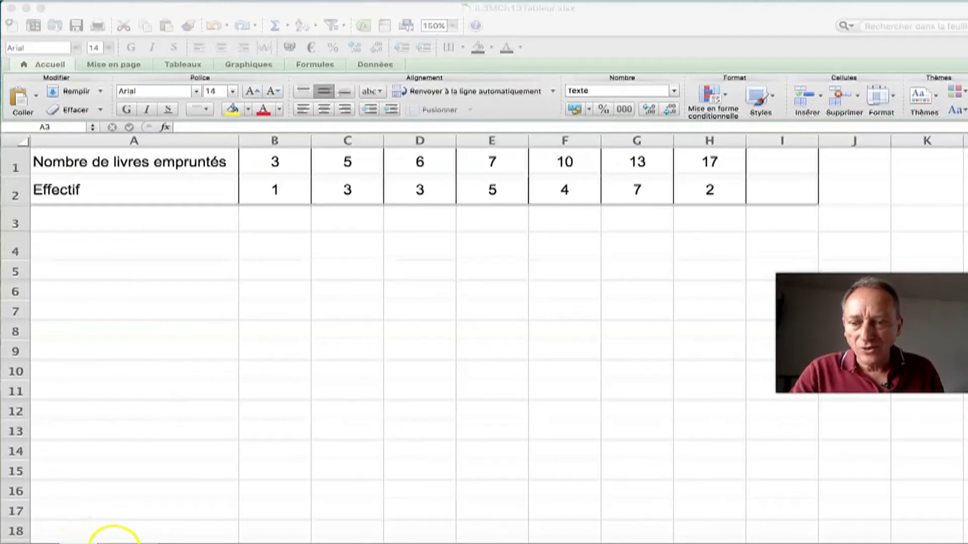
click(124, 537)
click(126, 540)
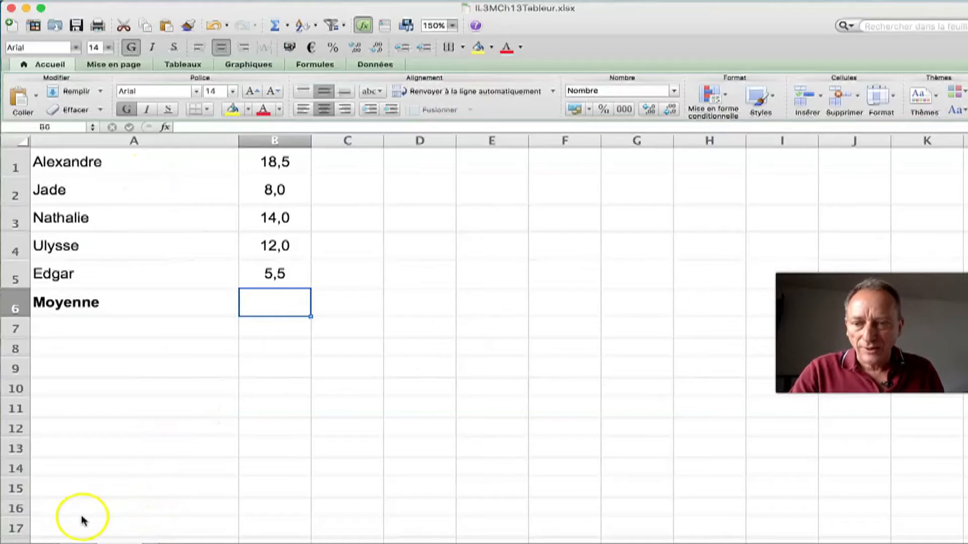
click(81, 542)
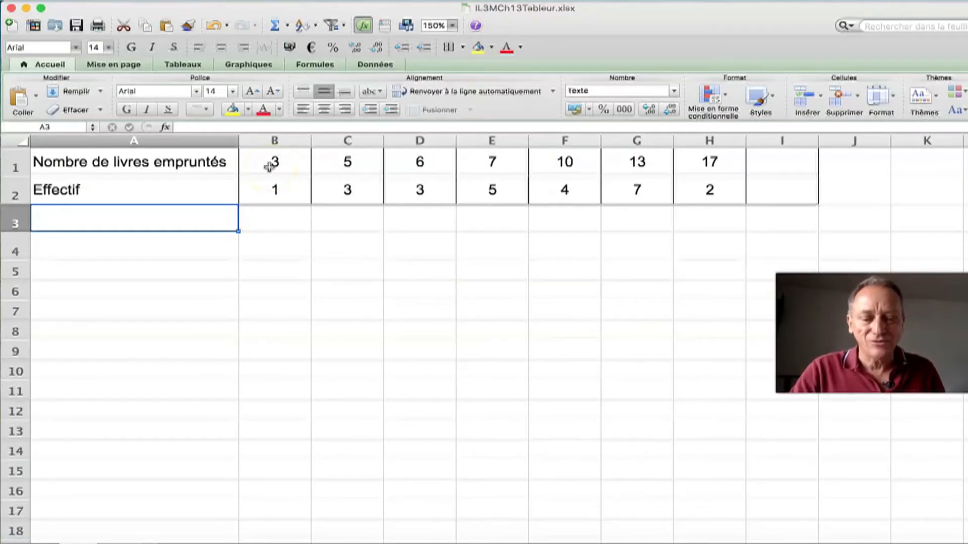
key(super+Tab)
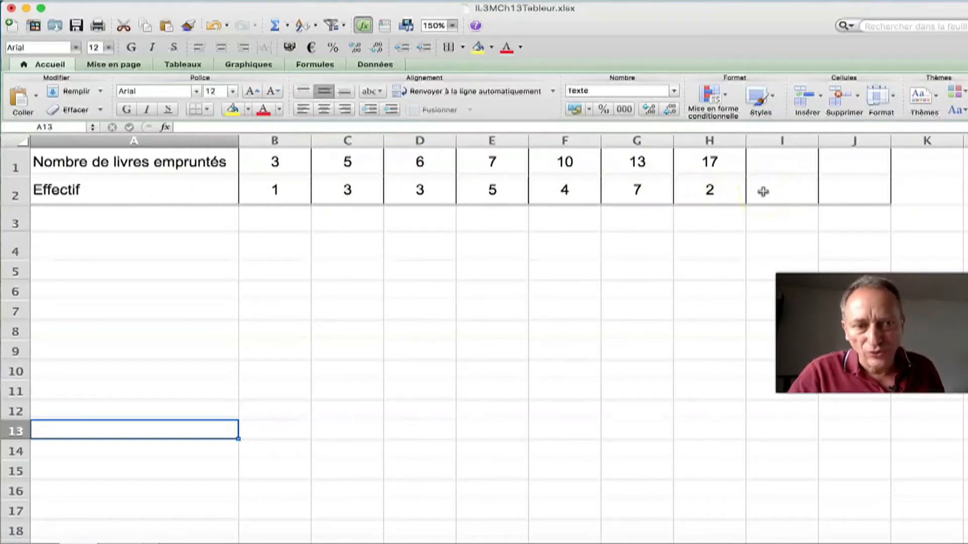
- Total the Effectif row in cell J2 with the formula =SOMME(B2:H2)
click(837, 191)
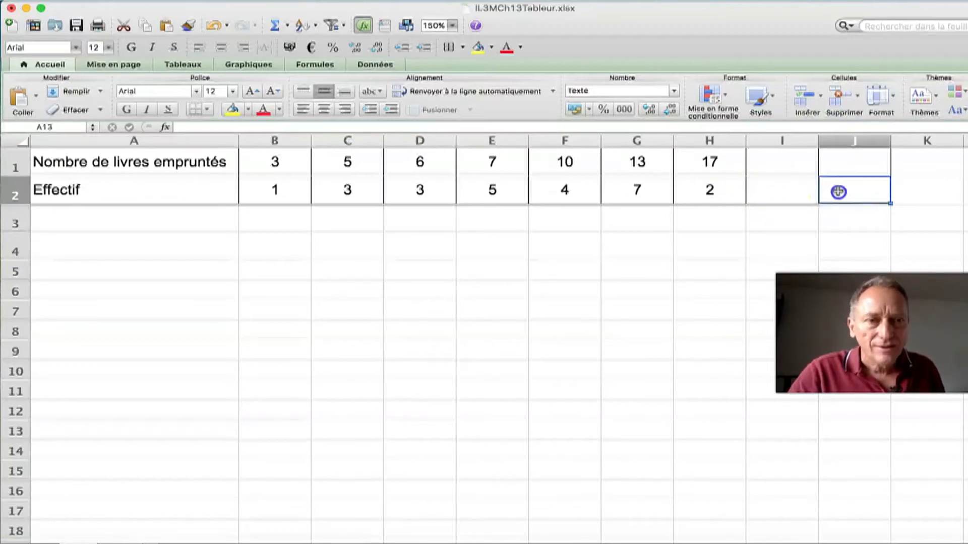
double_click(838, 192)
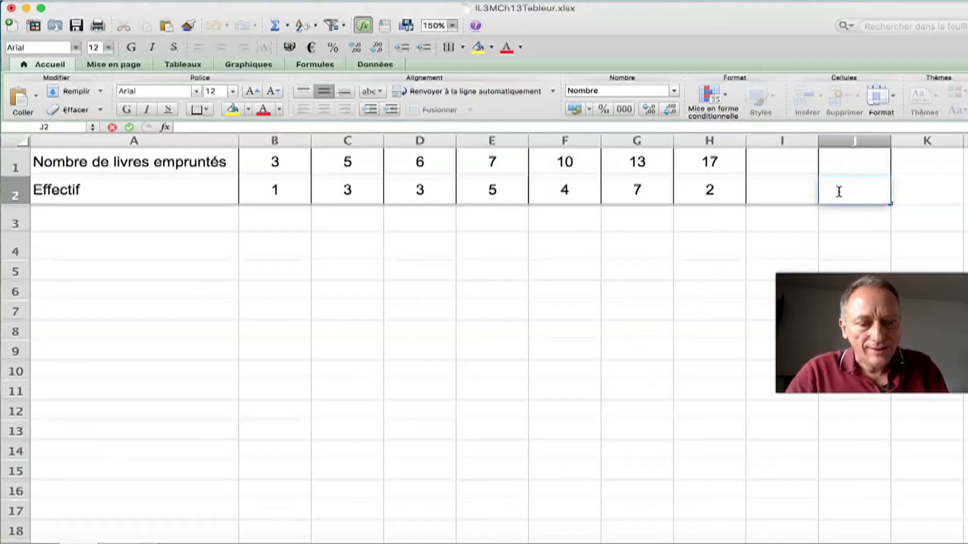
text(=)
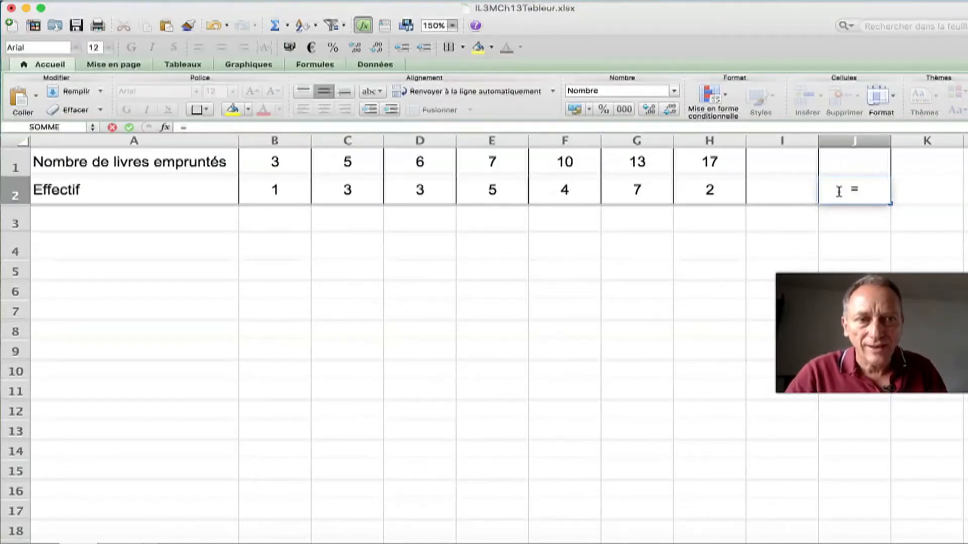
text(SOMME)
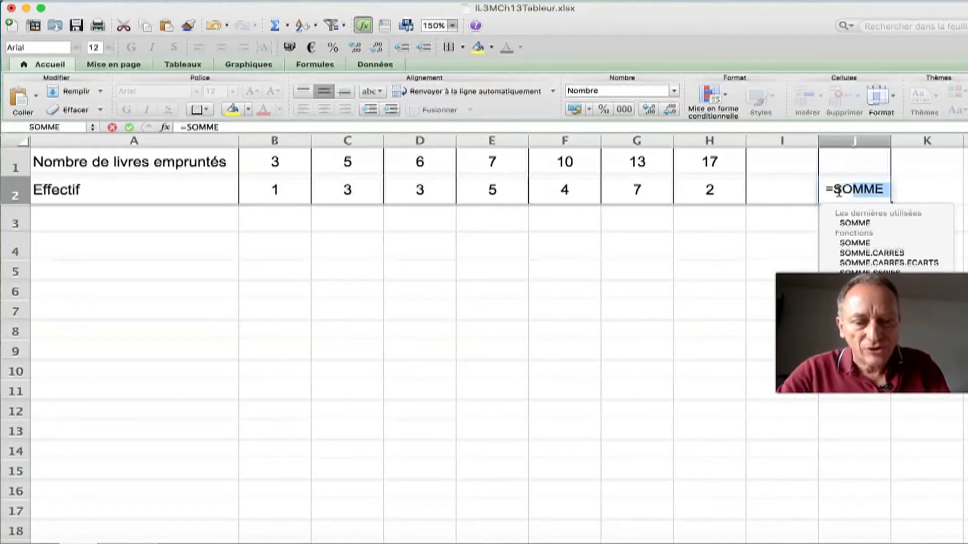
text(()
click(802, 184)
click(266, 194)
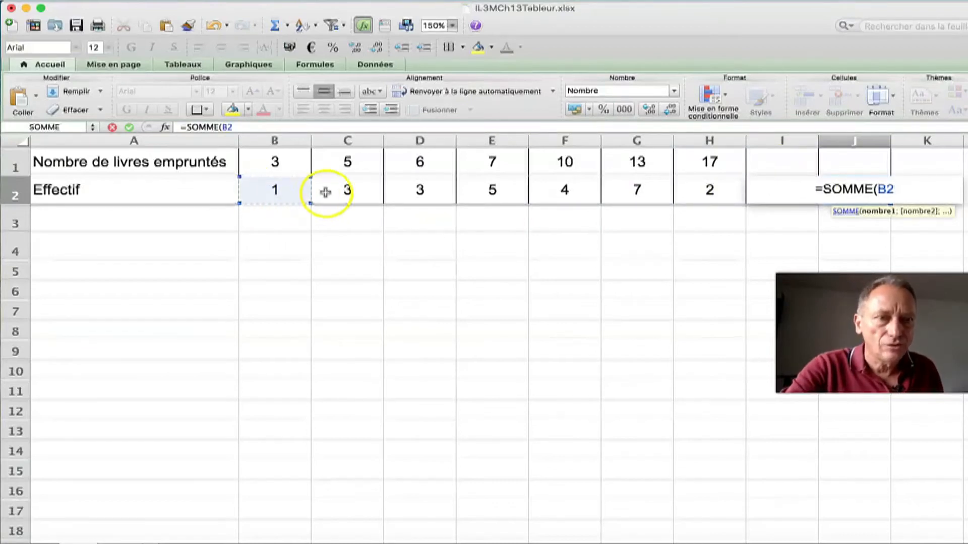
text(:)
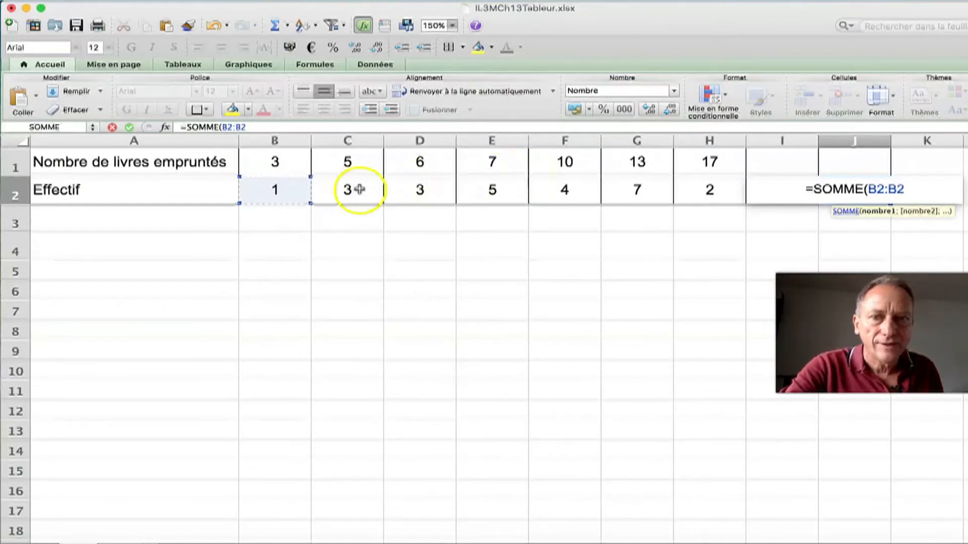
click(707, 192)
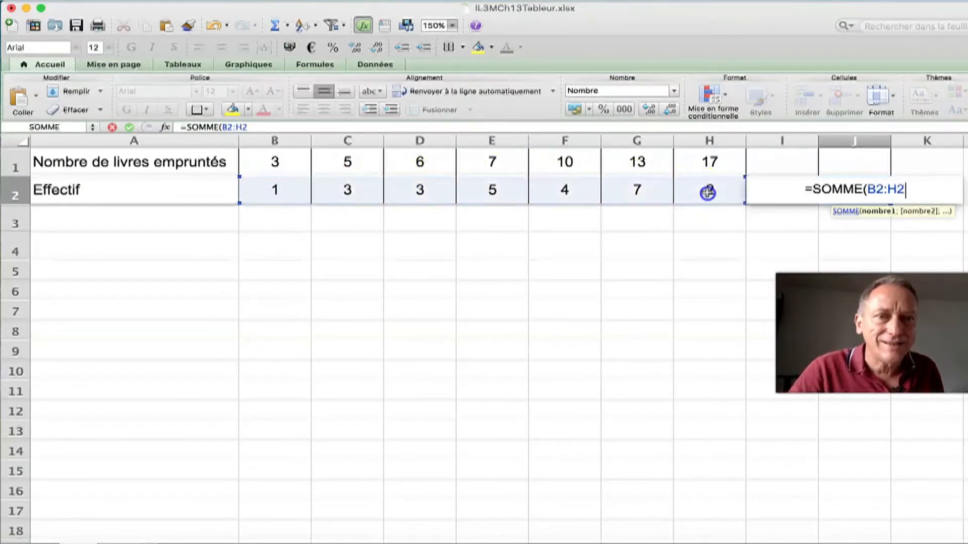
text())
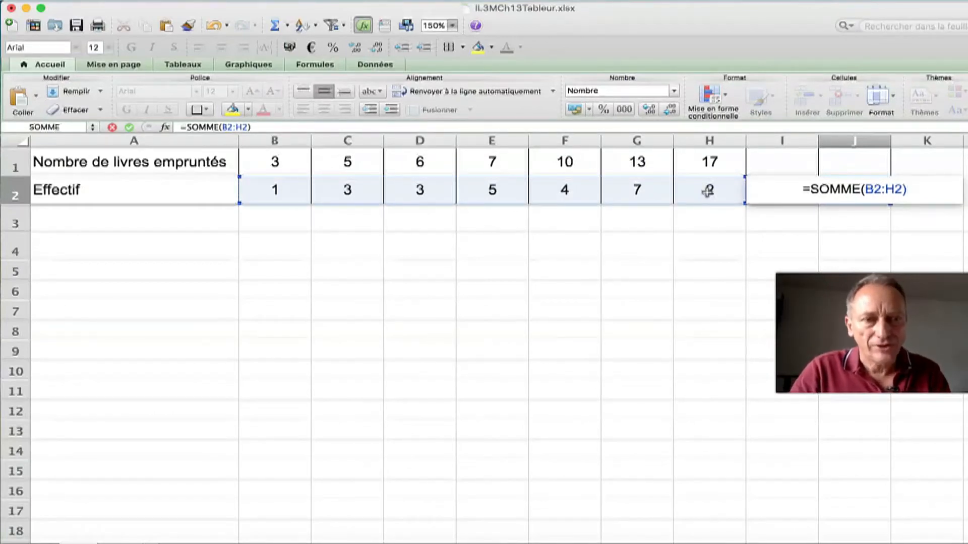
key(Return)
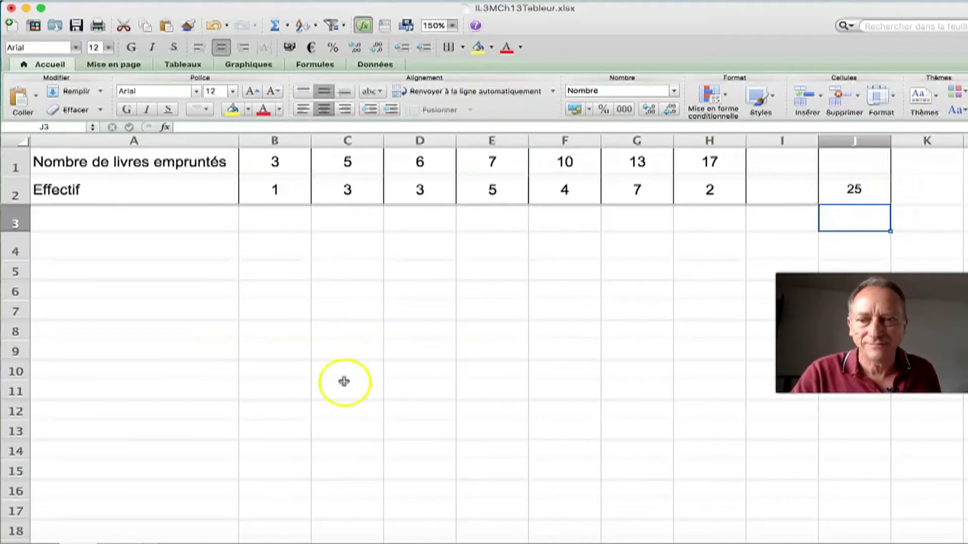
- Try adding the two values of column D in cell D4 with =SOMME(D1:D2)
click(6, 524)
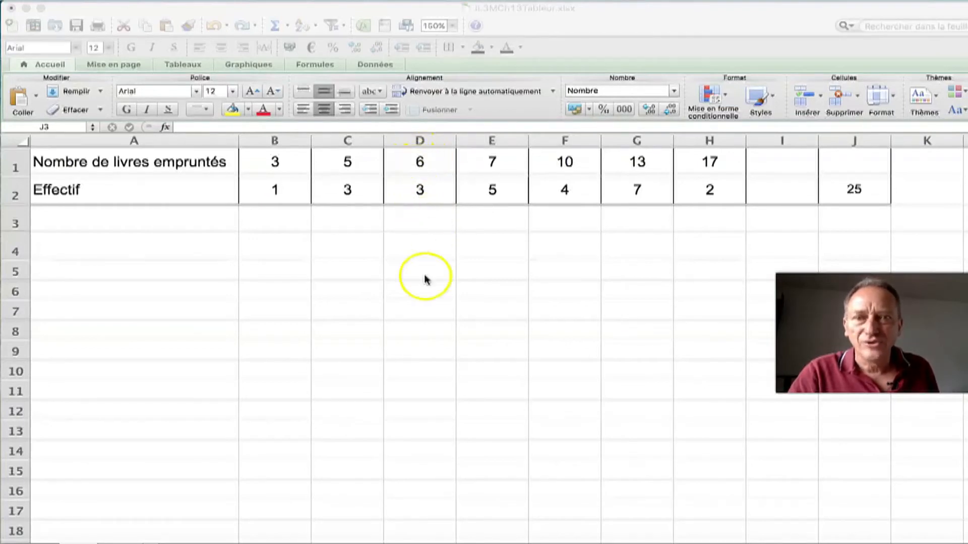
click(395, 246)
double_click(396, 246)
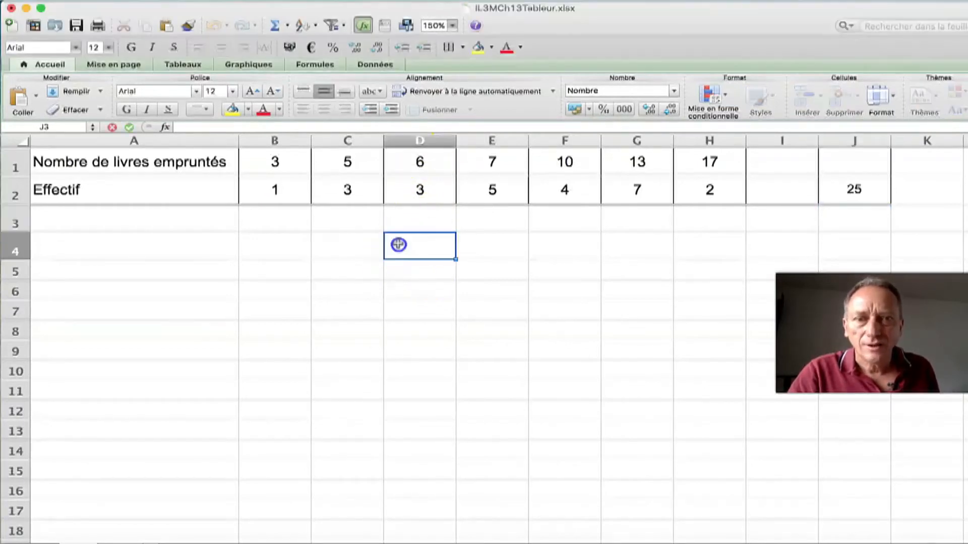
text(=)
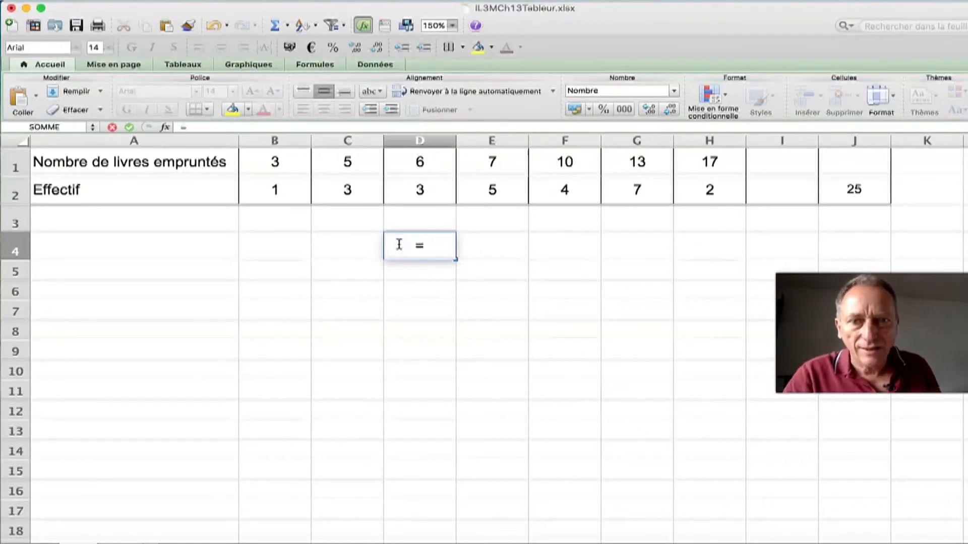
text(SOMME()
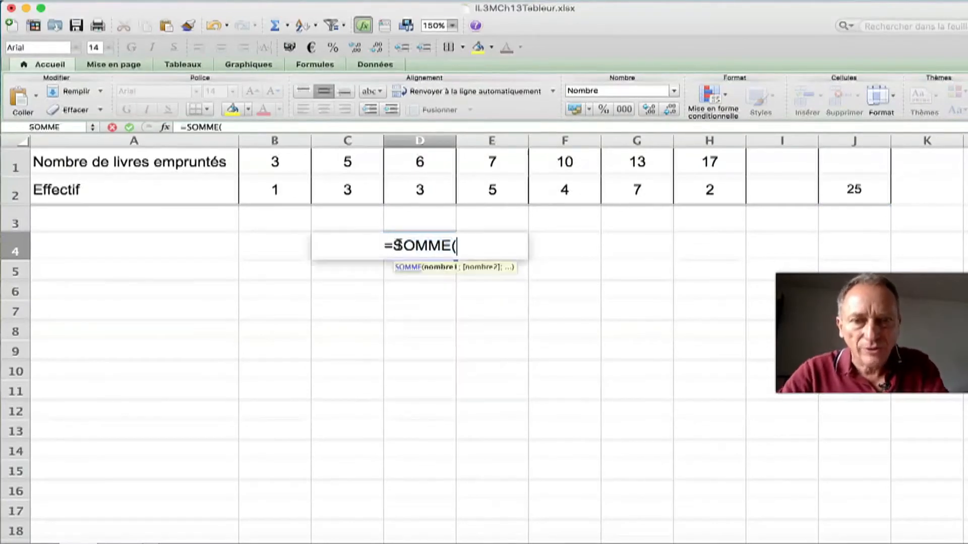
click(433, 167)
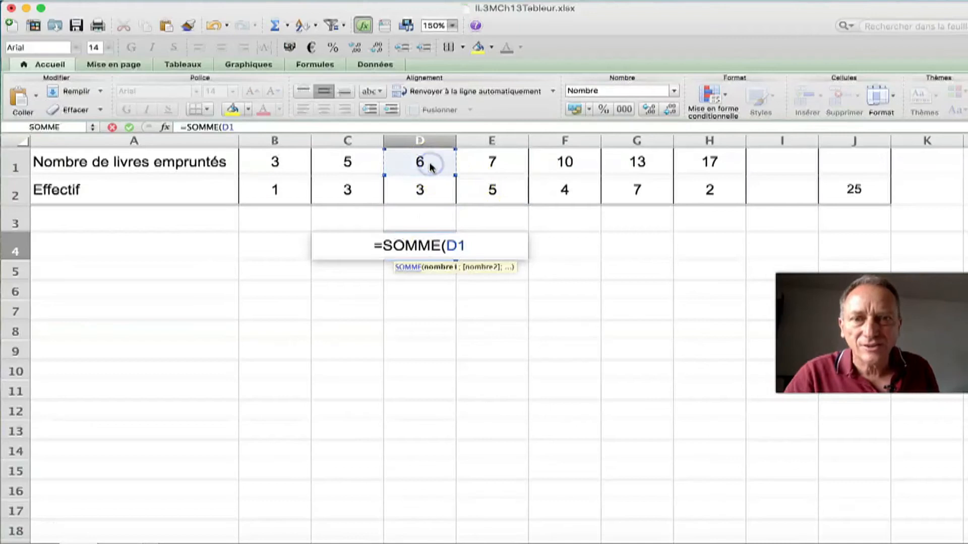
drag(429, 165, 433, 196)
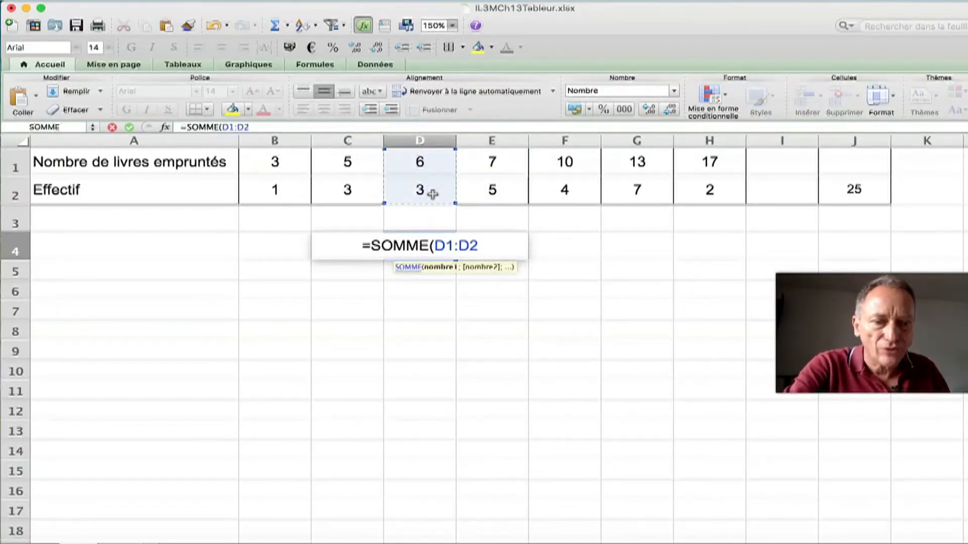
text())
key(Return)
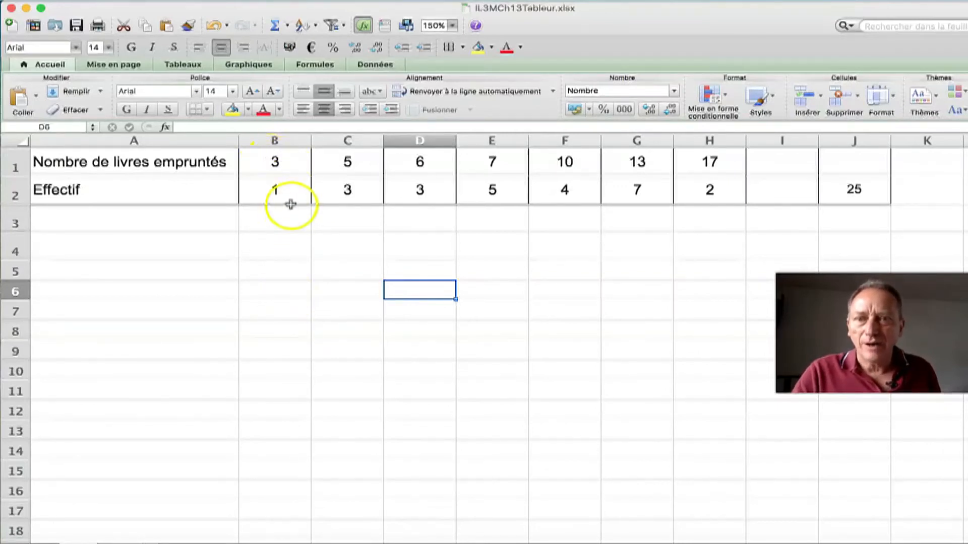
- Enter the formula =B1*B2 in cell B3 to multiply the number of books by its frequency
double_click(260, 223)
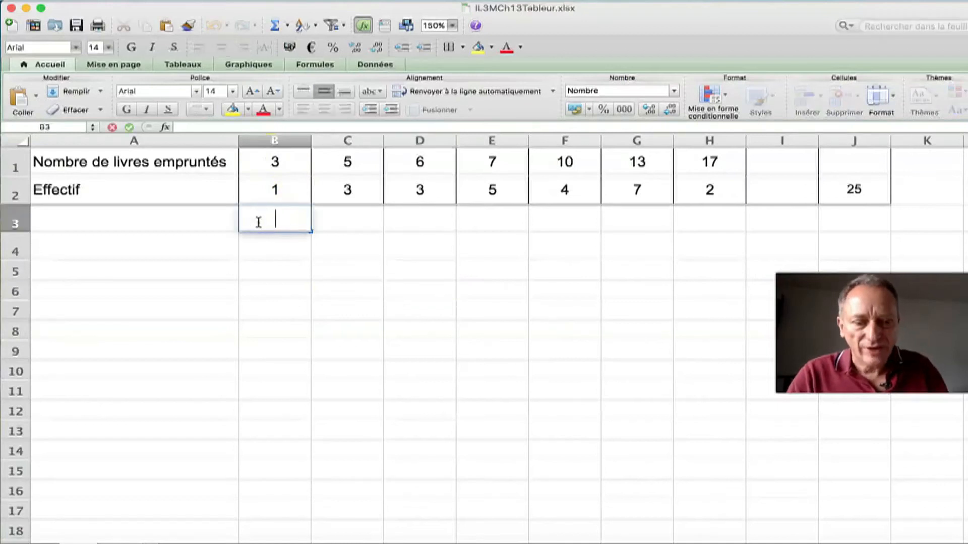
text(=)
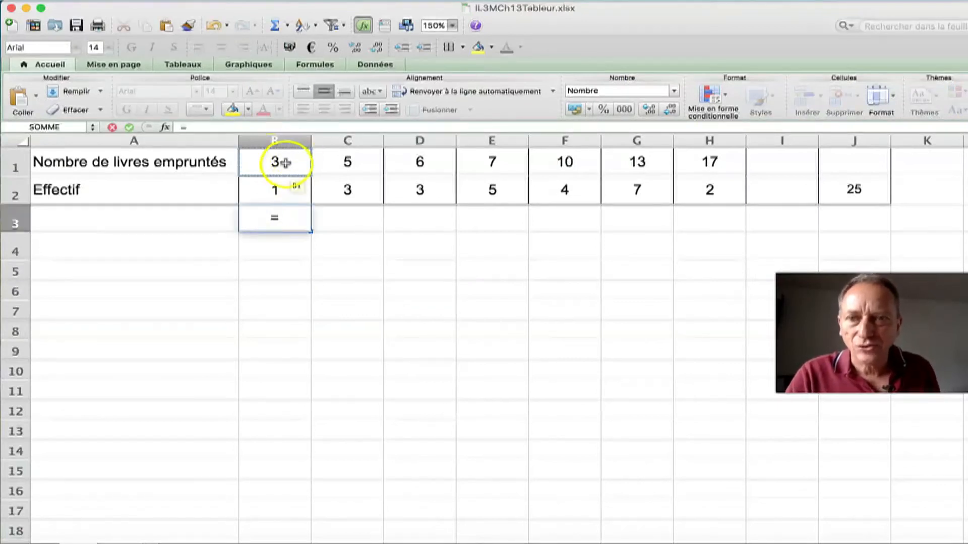
click(282, 167)
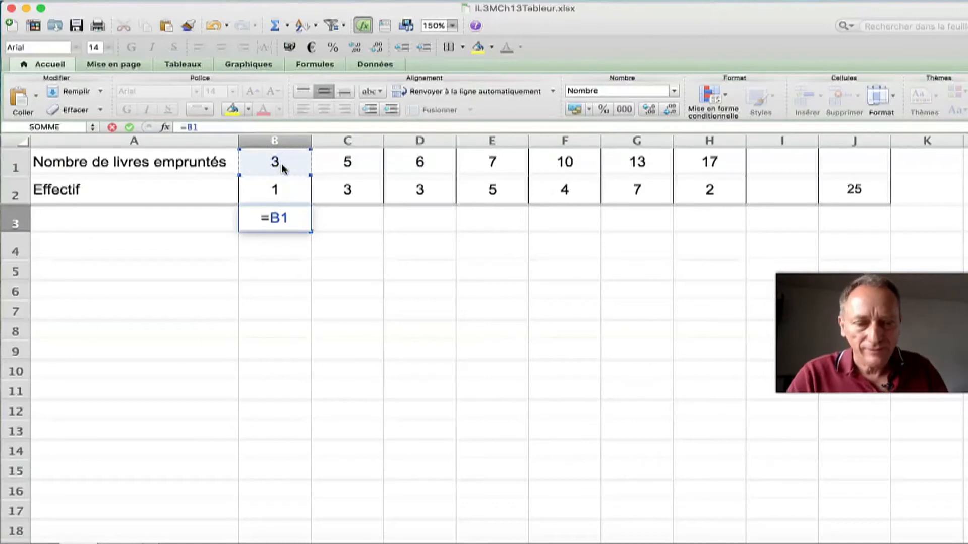
text(*)
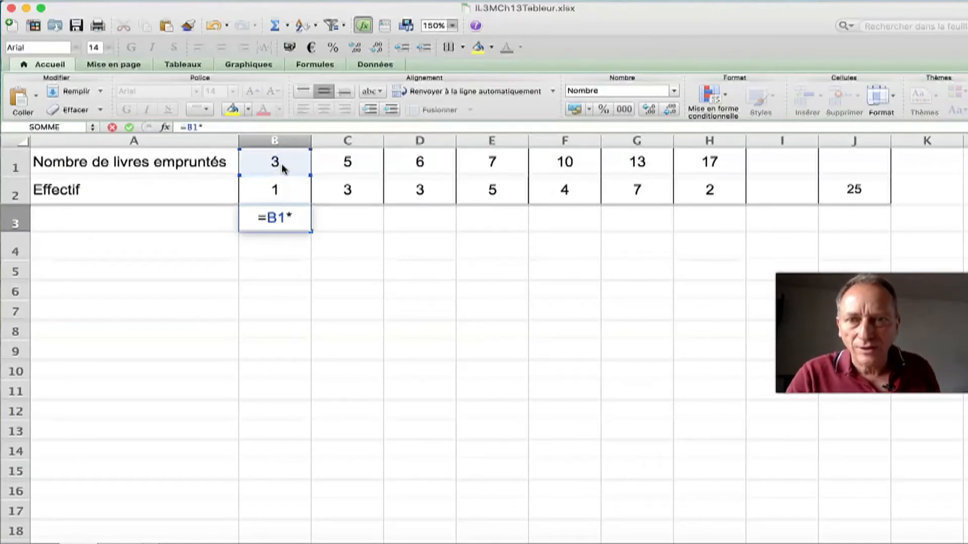
click(282, 191)
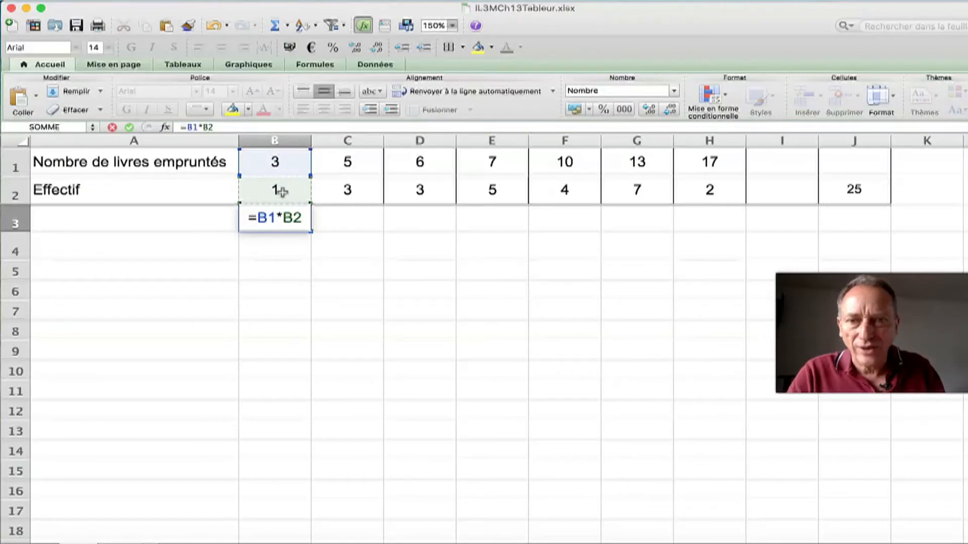
key(Return)
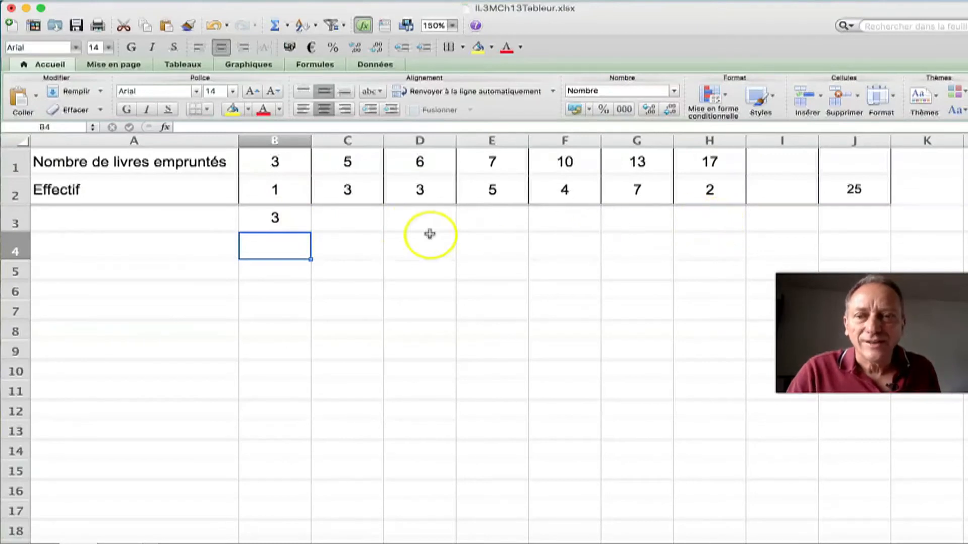
- Review the product formula in B3, copy it to C3 and check the copied cell references
click(281, 223)
double_click(281, 223)
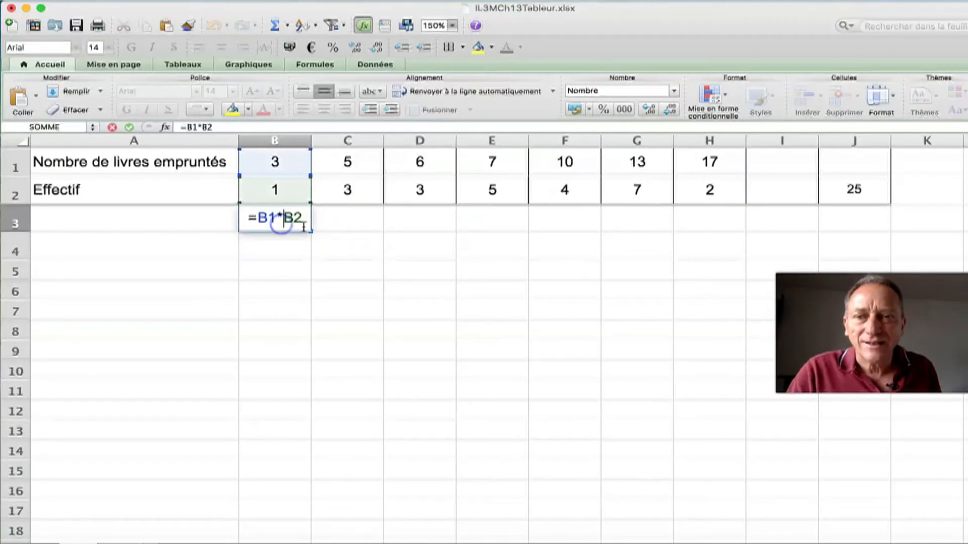
key(Escape)
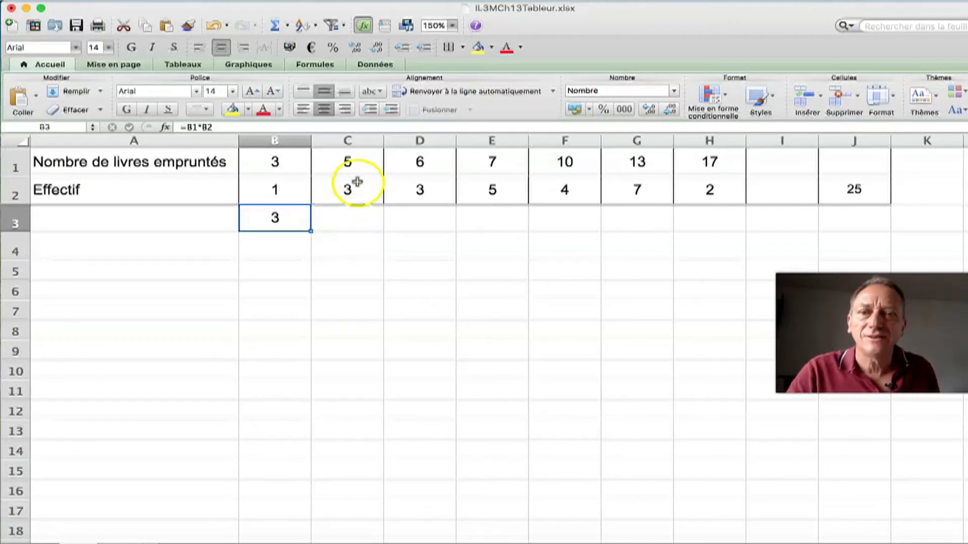
drag(309, 229, 367, 225)
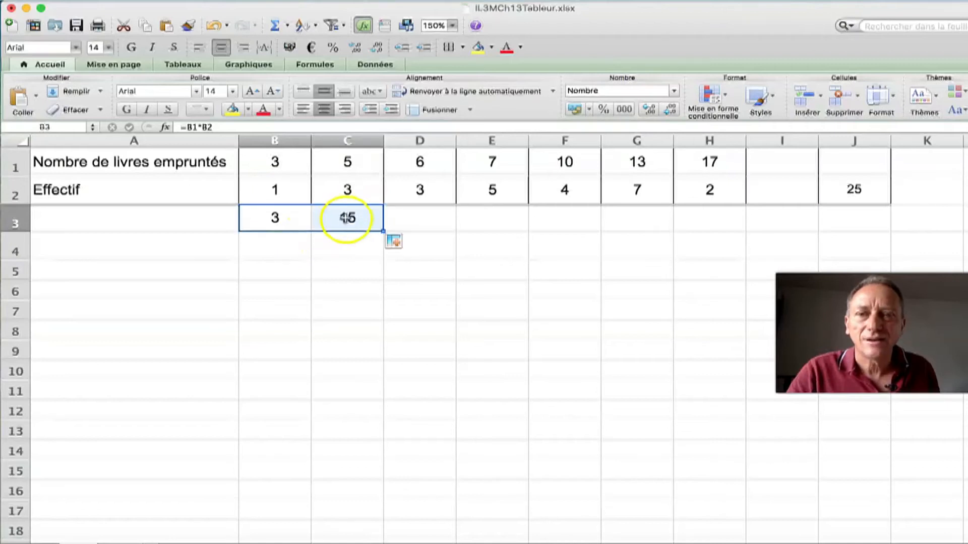
double_click(344, 222)
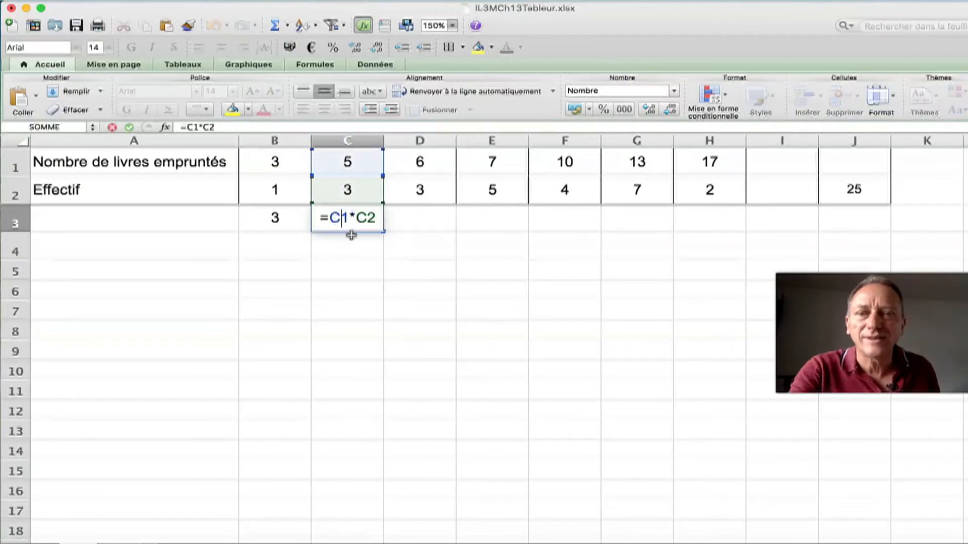
key(Escape)
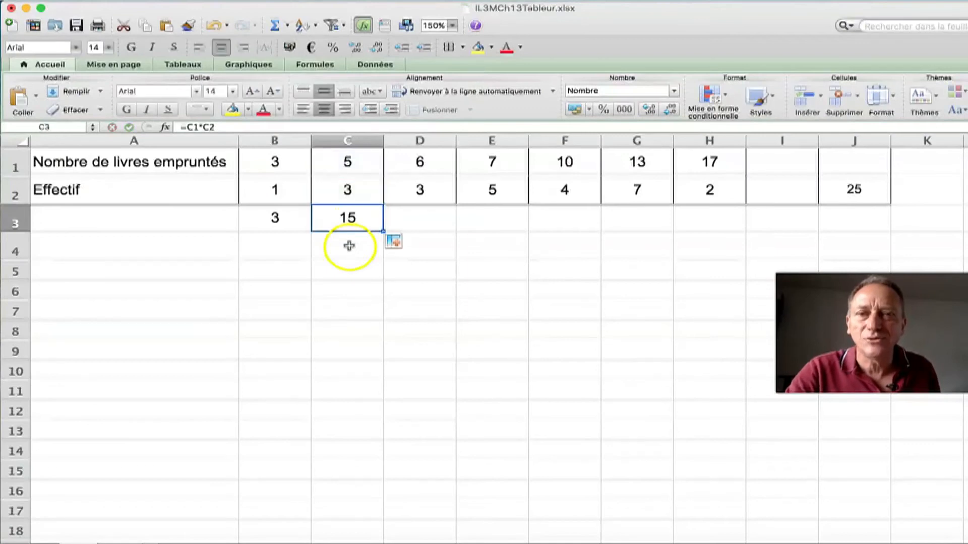
- Fill the product formula from C3 across row 3 to H3 and check the copy in G3
drag(381, 230, 740, 224)
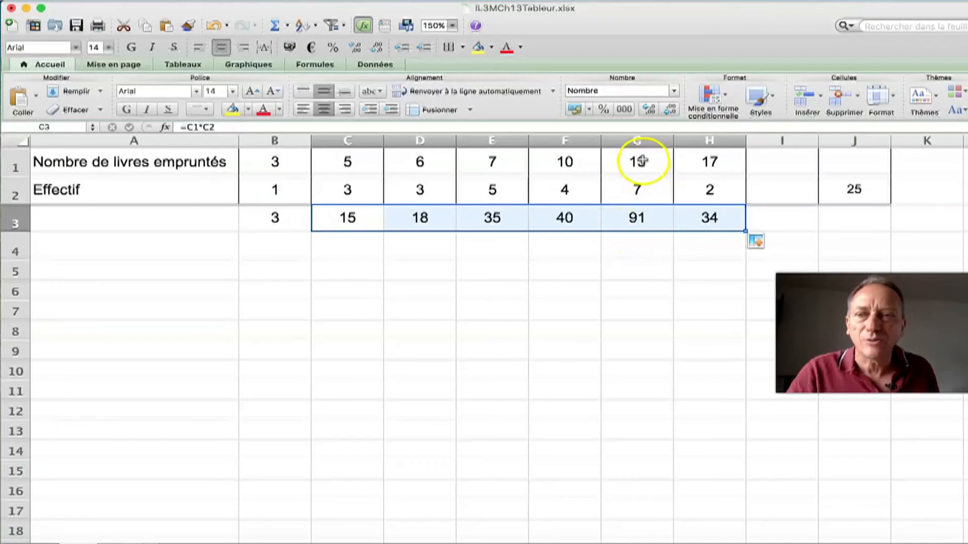
double_click(618, 217)
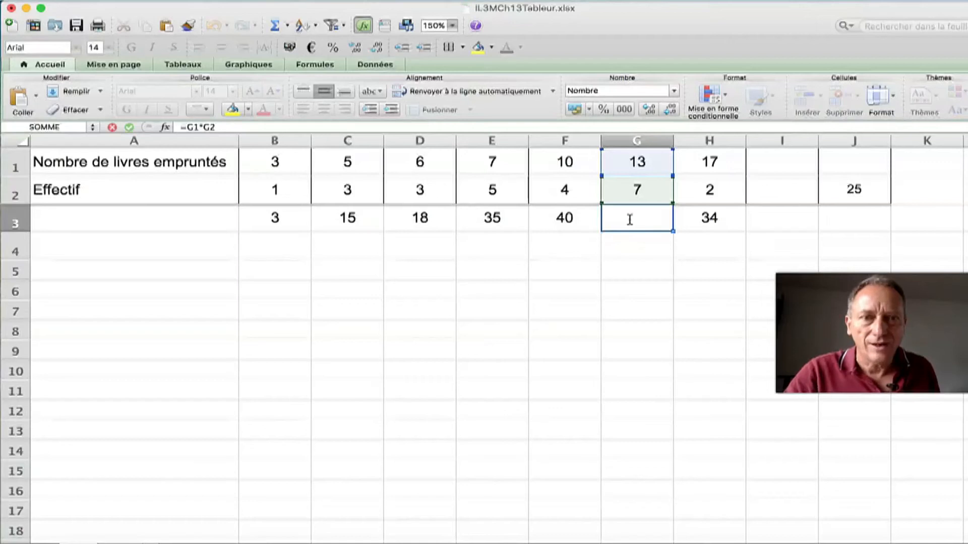
key(Escape)
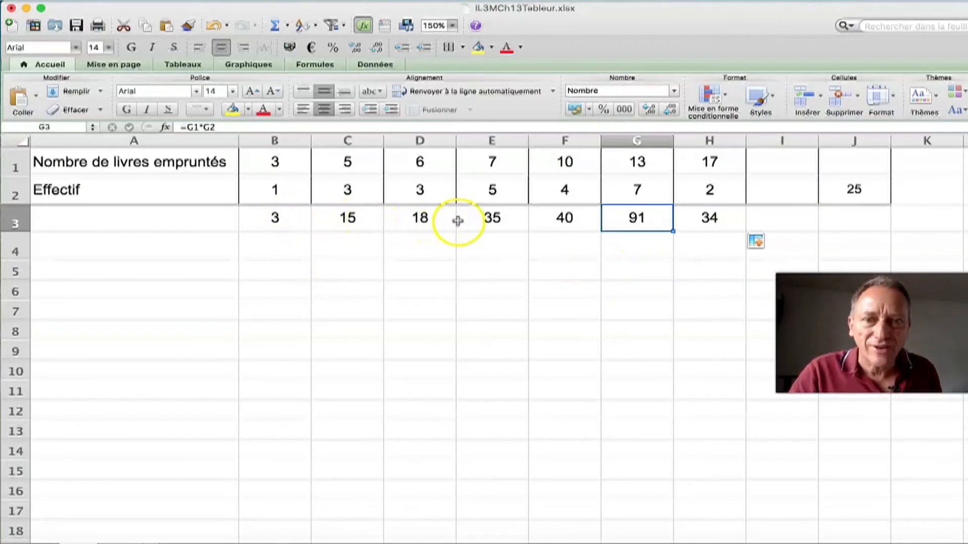
- Enter the formula =SOMME(B3:H3) in cell J3 to total the products of row 3
double_click(852, 217)
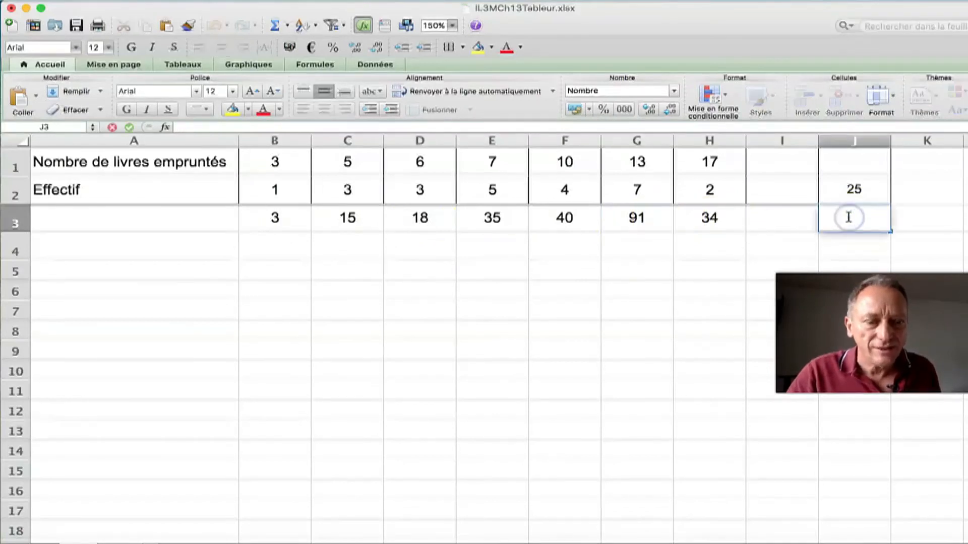
text(=SOMME)
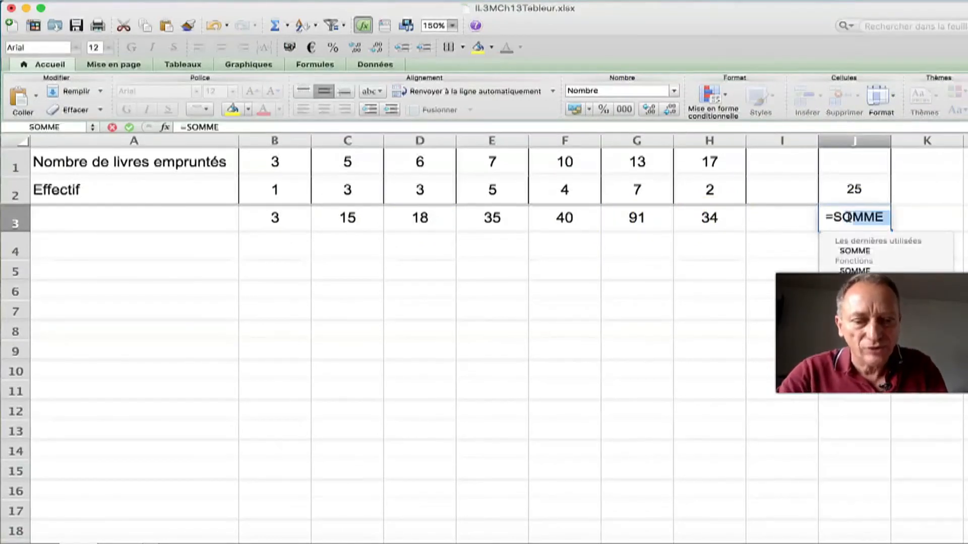
text(()
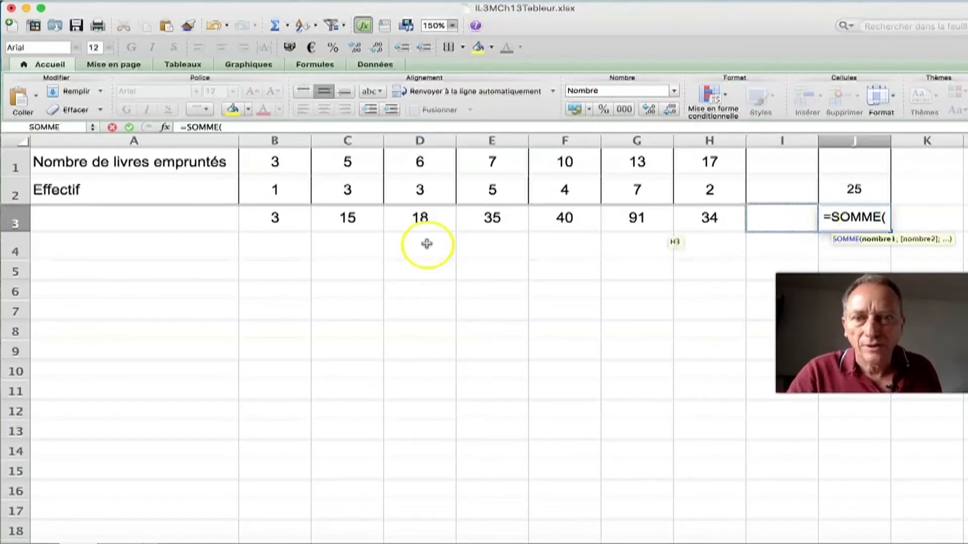
click(260, 218)
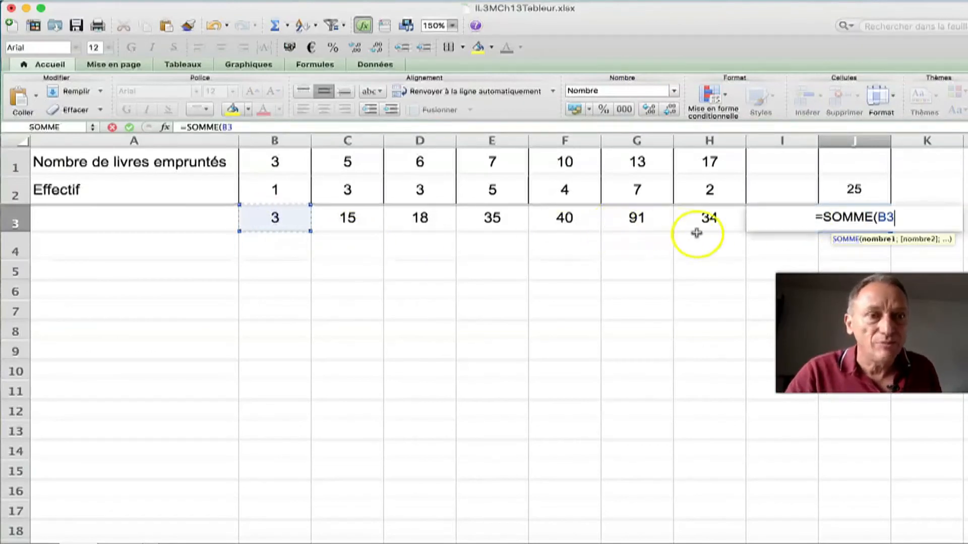
text(:)
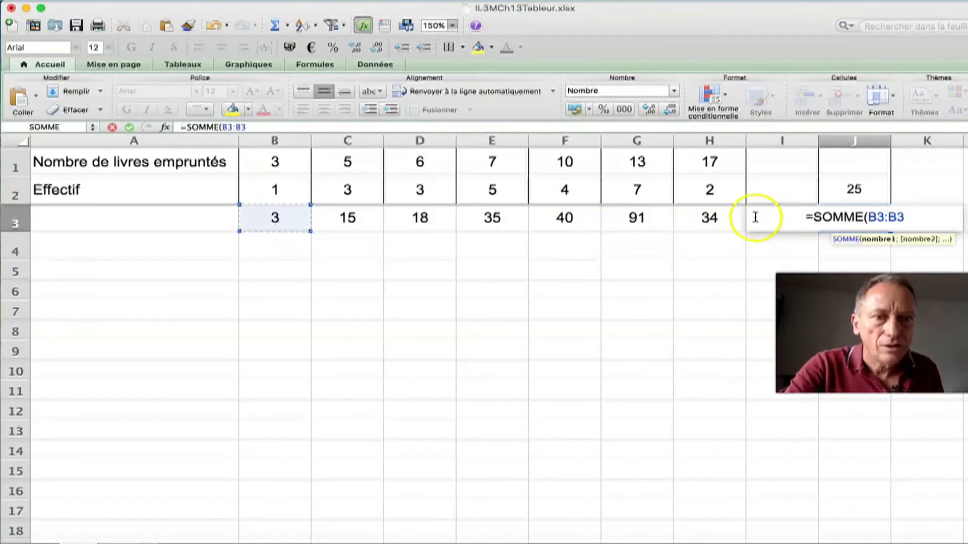
click(708, 218)
text())
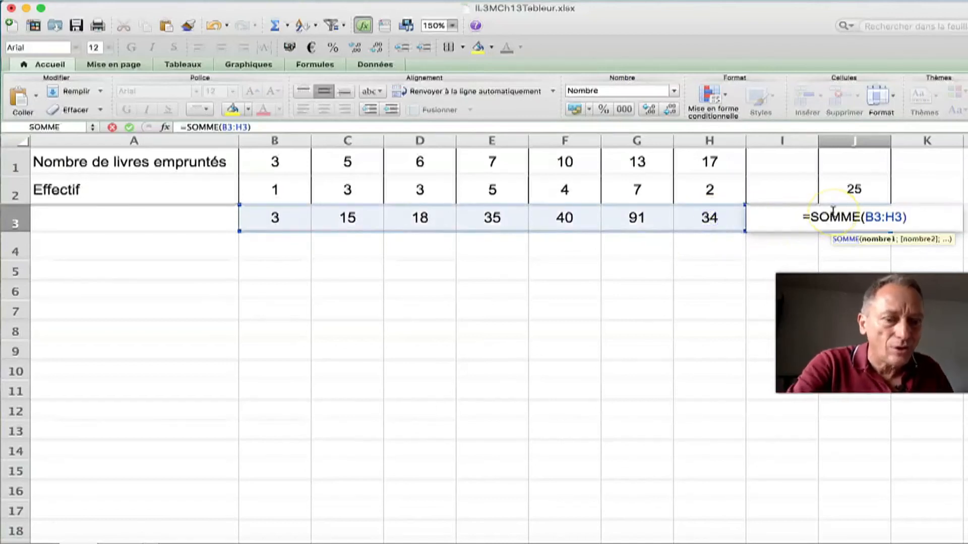
key(Return)
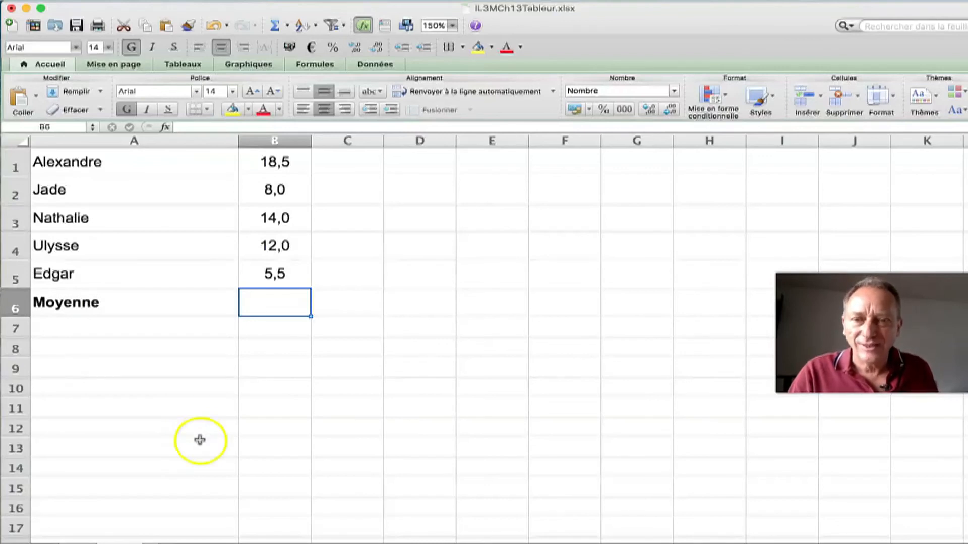
- Enter the formula =MOYENNE(B1:B5) in cell B6 of the marks sheet to average the five marks
double_click(258, 303)
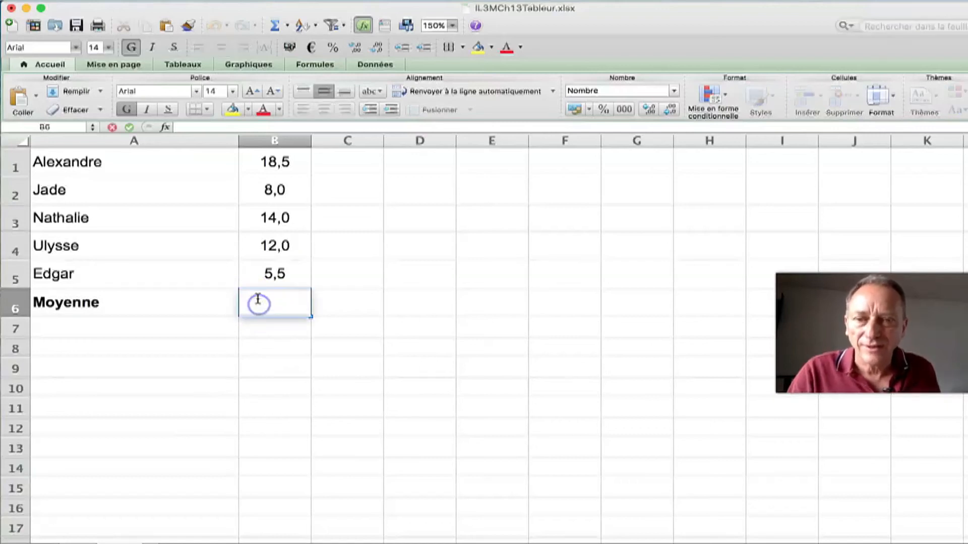
text(=)
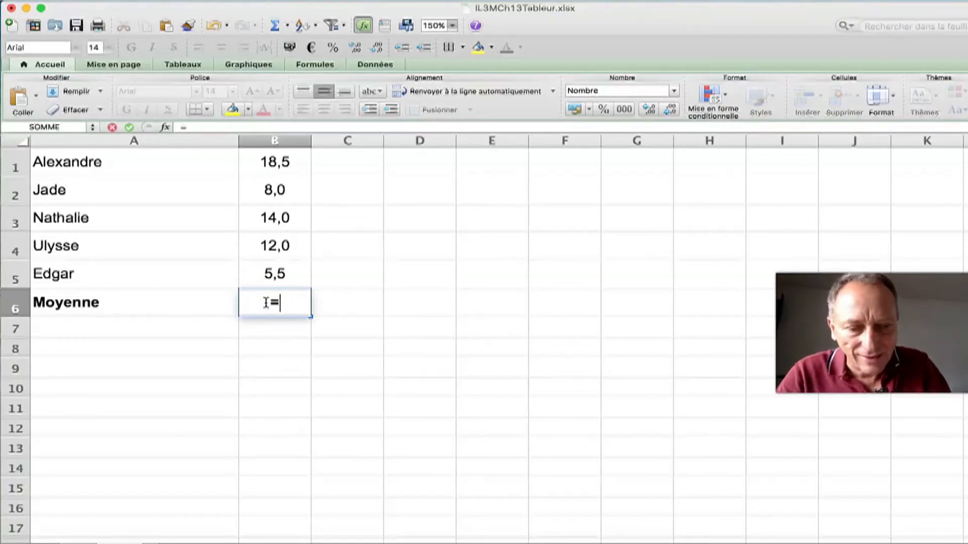
text(MOYENNE)
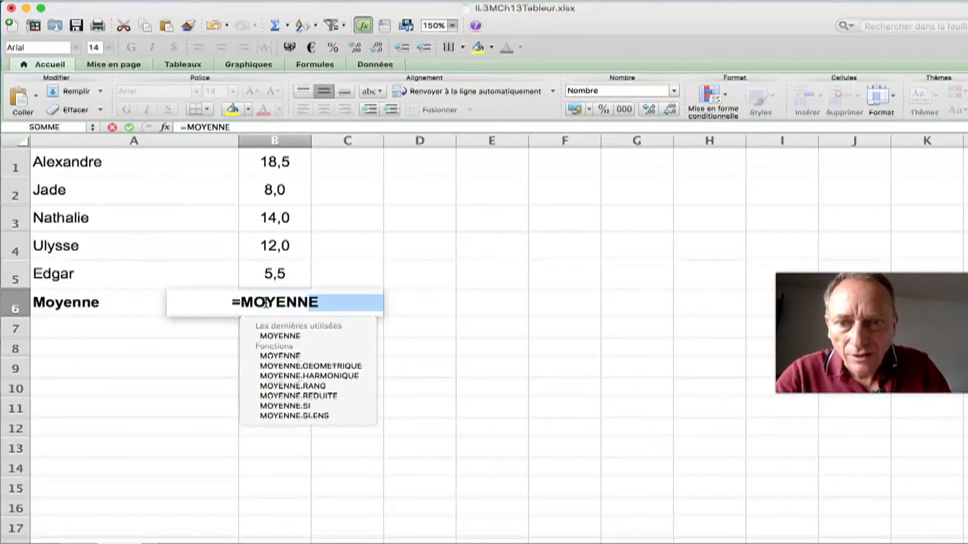
text(E()
click(288, 161)
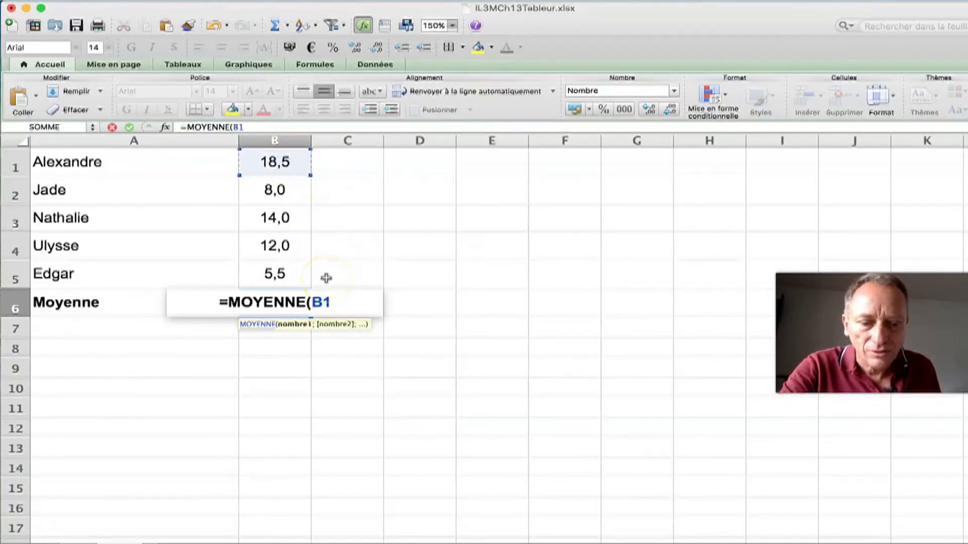
text(:)
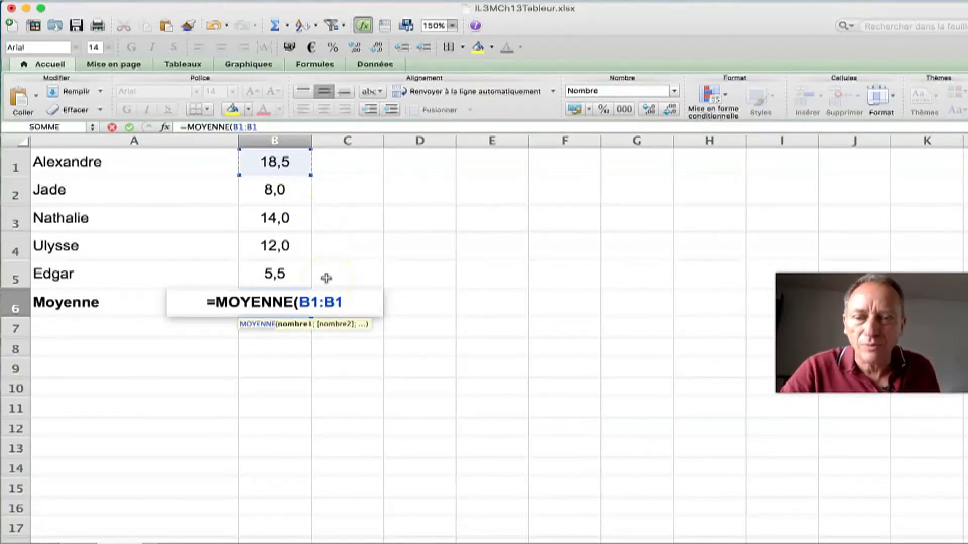
click(276, 275)
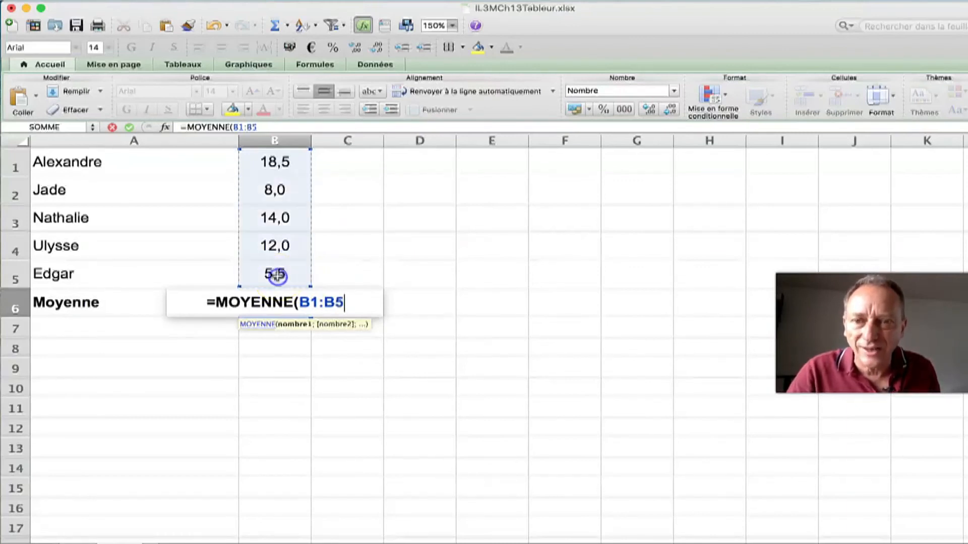
text())
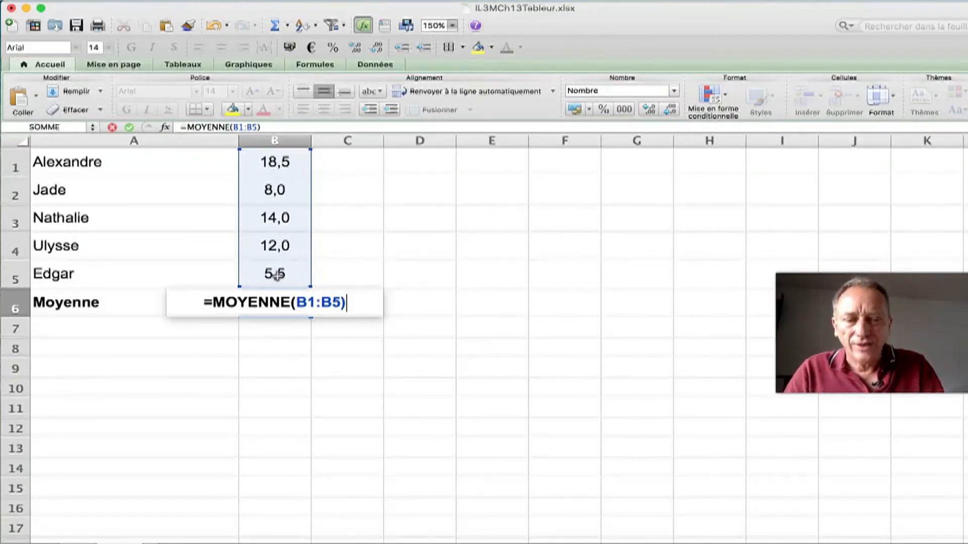
key(Return)
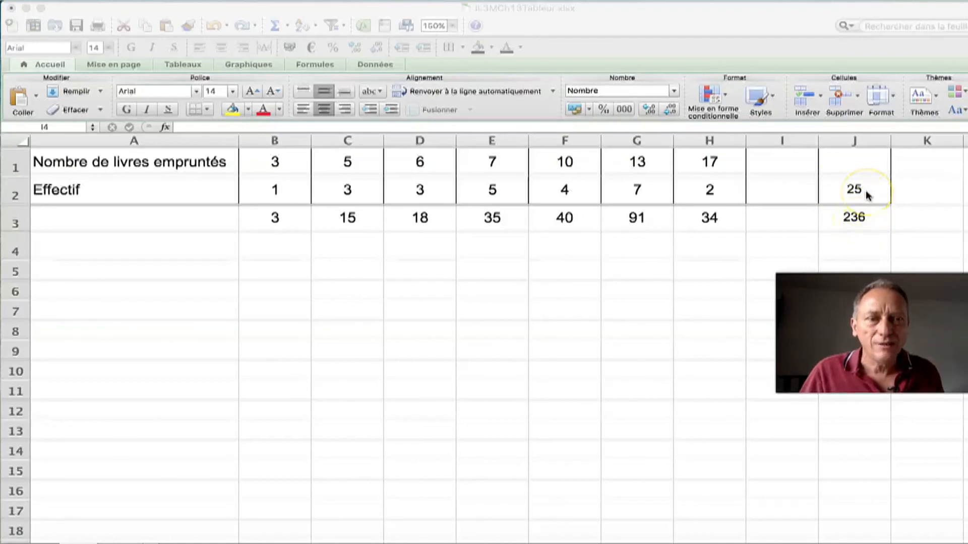
- Enter the formula =J3/J2 in cell J4 of the borrowed-books sheet to calculate the weighted average
click(838, 249)
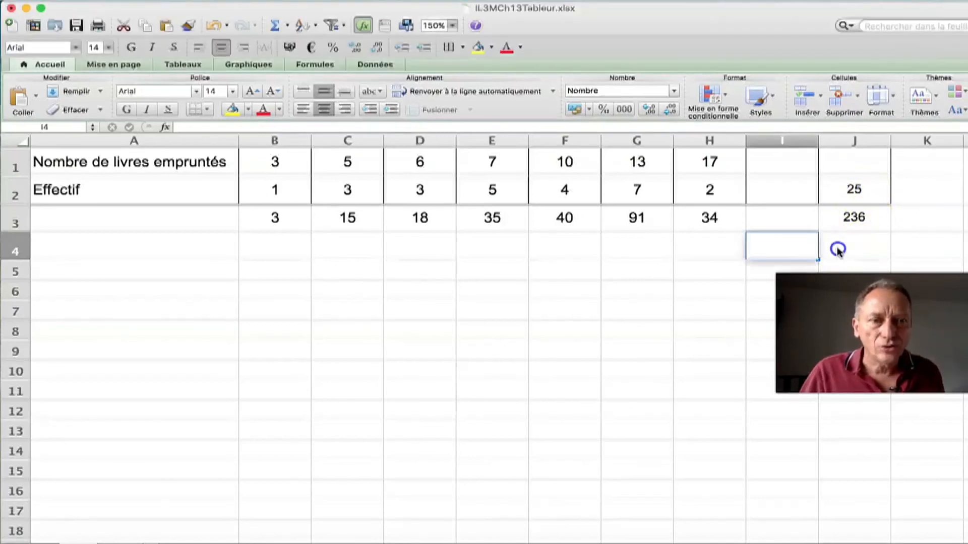
double_click(838, 249)
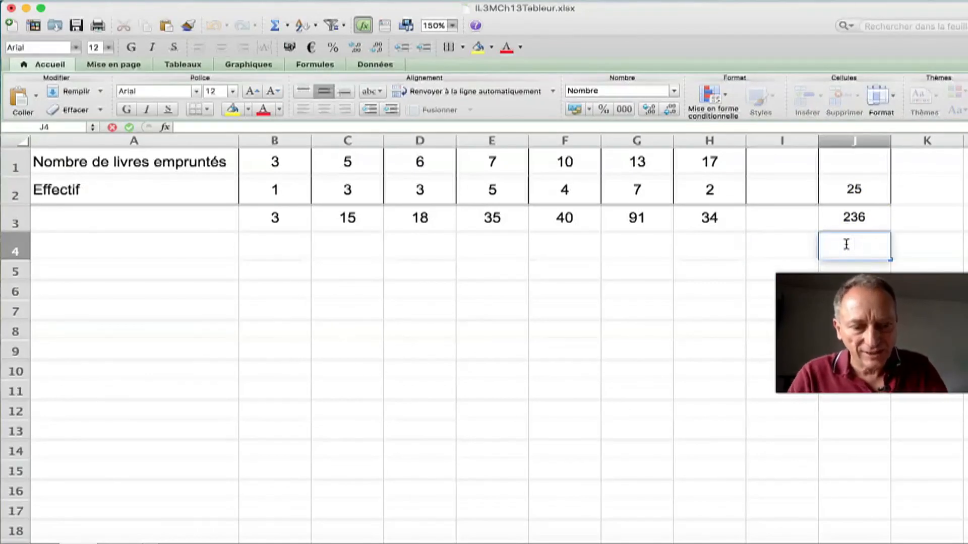
text(=)
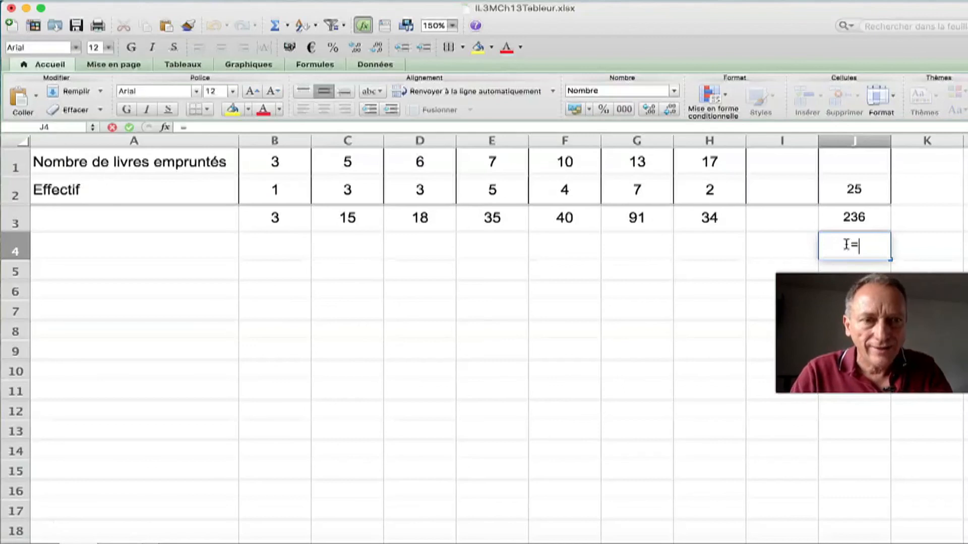
text(J3/J2)
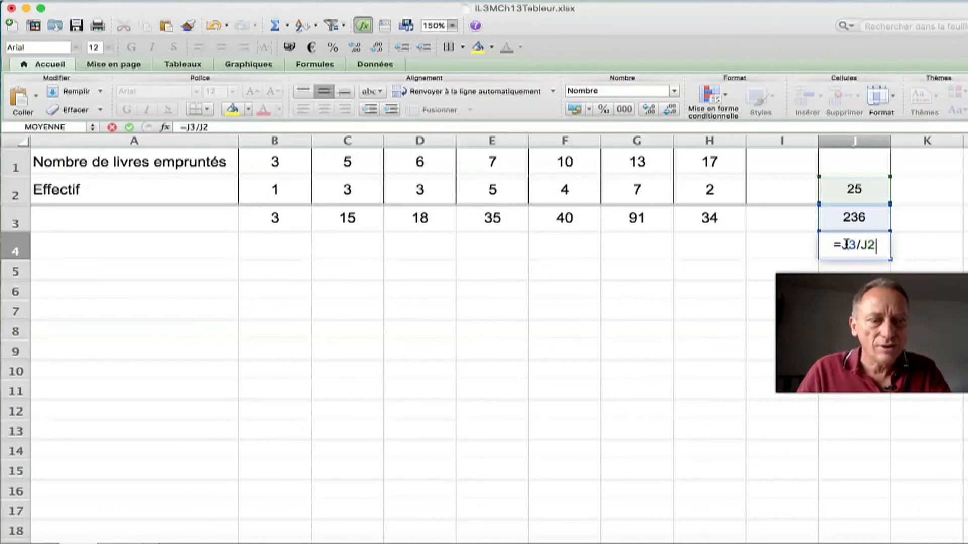
key(Return)
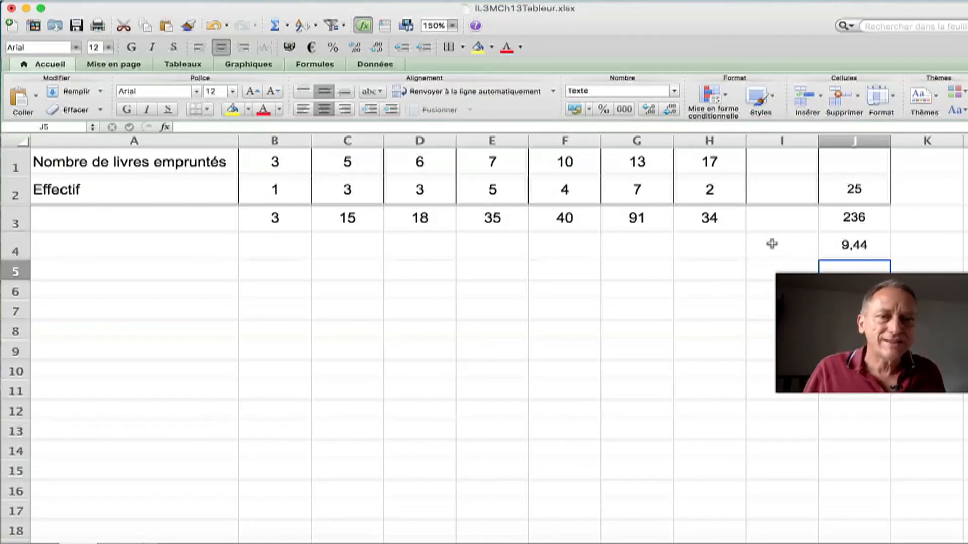
click(770, 246)
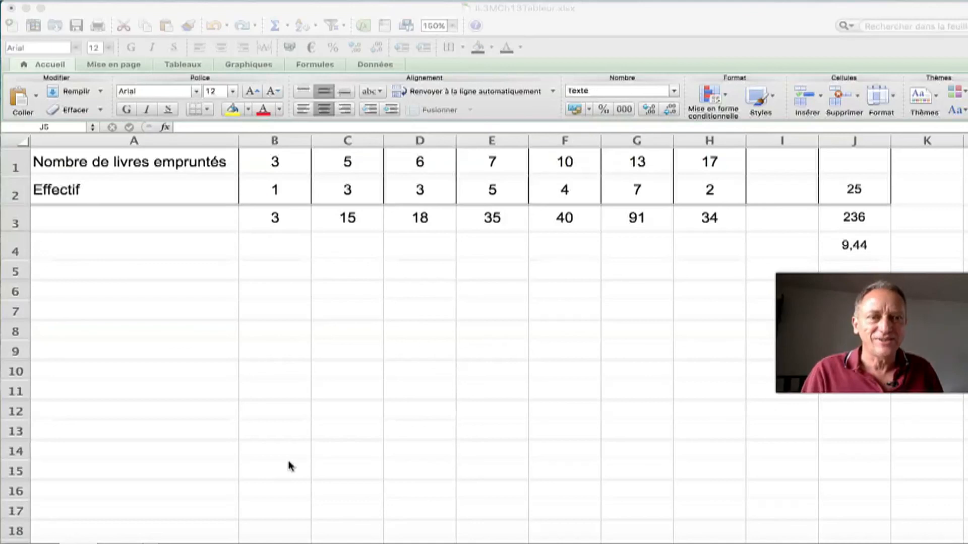
click(289, 456)
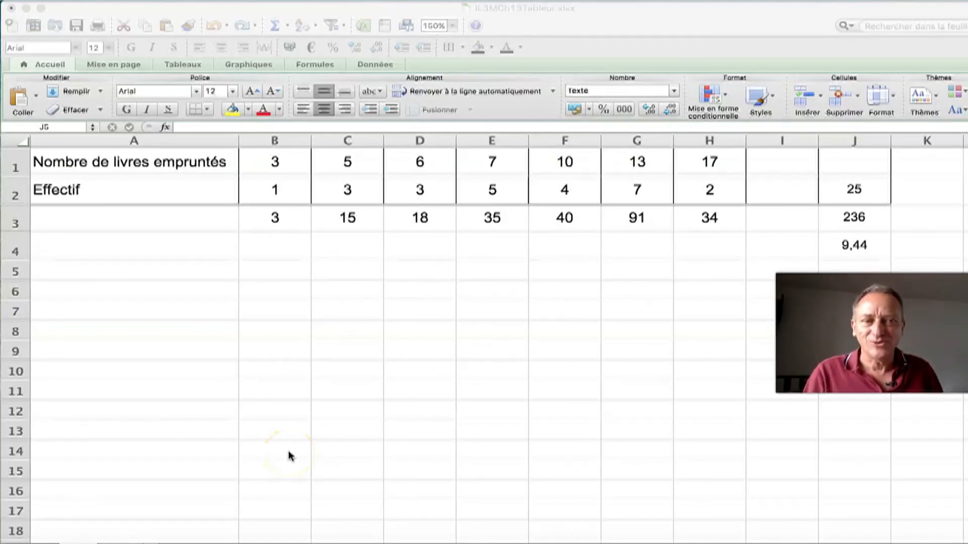